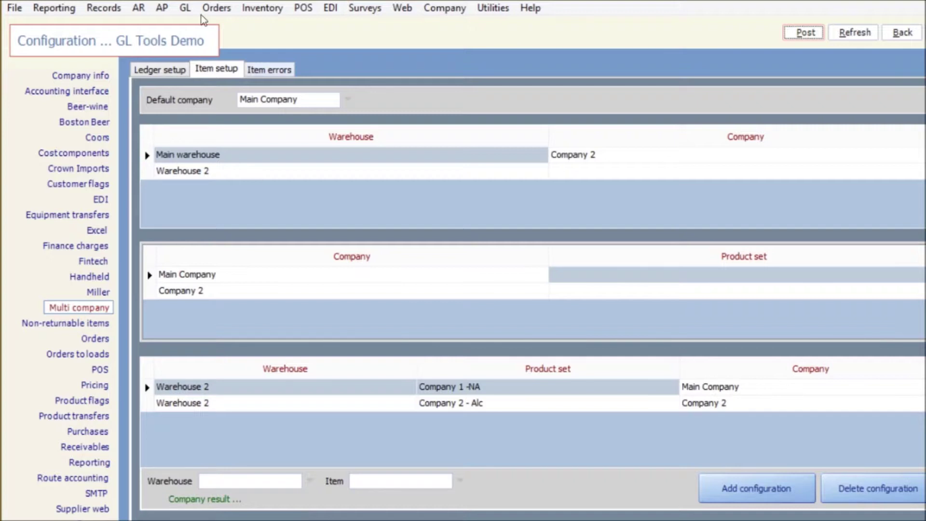
- Open the GL menu from the Multi company configuration screen
{"action": "left_click", "coordinate": [185, 8]}
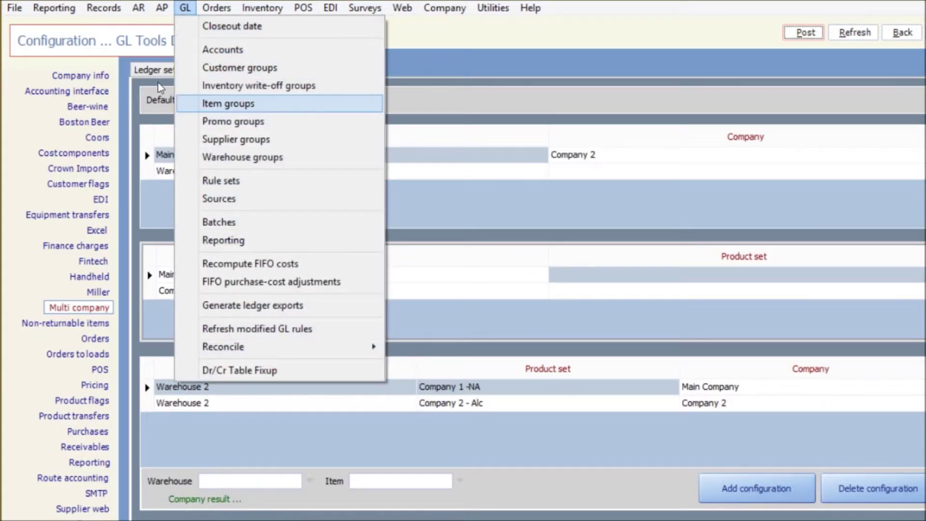
- Open GL Sources and scroll down the list of sources
{"action": "key", "text": "Down"}
{"action": "key", "text": "Down"}
{"action": "key", "text": "Down"}
{"action": "key", "text": "Down"}
{"action": "key", "text": "Down"}
{"action": "key", "text": "Return"}
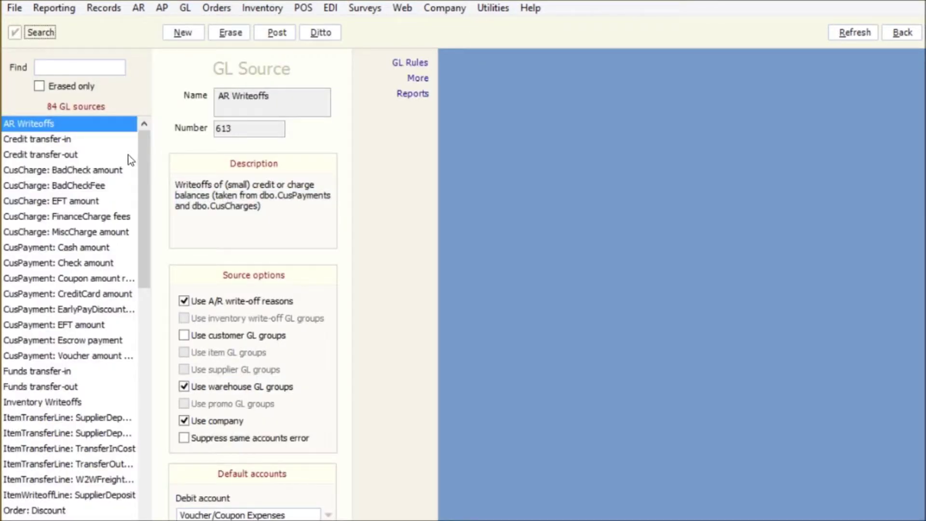
{"action": "scroll", "coordinate": [101, 154], "scroll_direction": "down", "scroll_amount": 10}
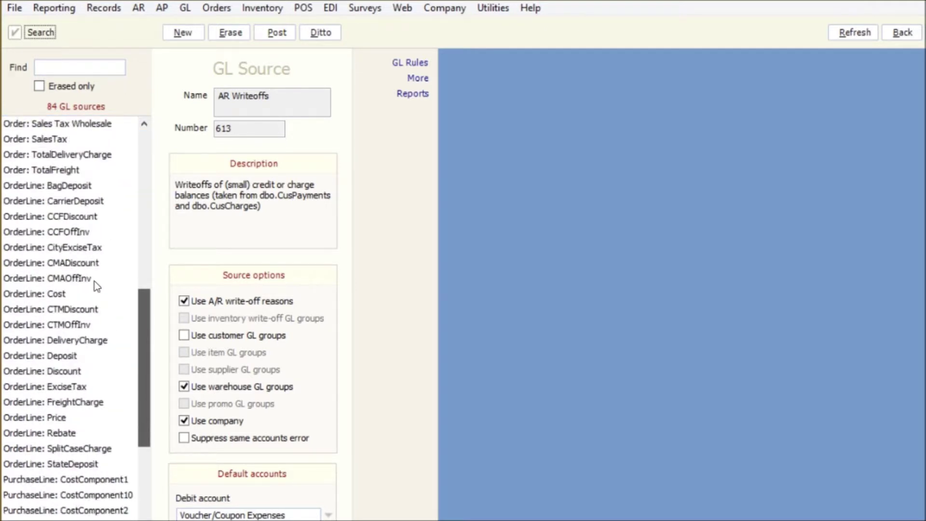
{"action": "scroll", "coordinate": [95, 282], "scroll_direction": "down", "scroll_amount": 1}
- Select OrderLine: Discount, compare it with DeliveryCharge and Cost, then return to Discount
{"action": "left_click", "coordinate": [43, 325]}
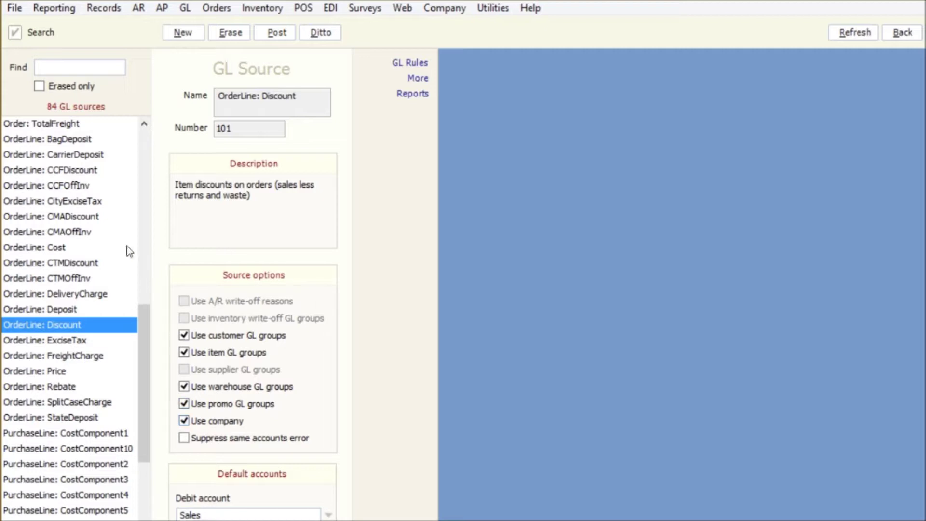
{"action": "key", "text": "Up"}
{"action": "key", "text": "Up"}
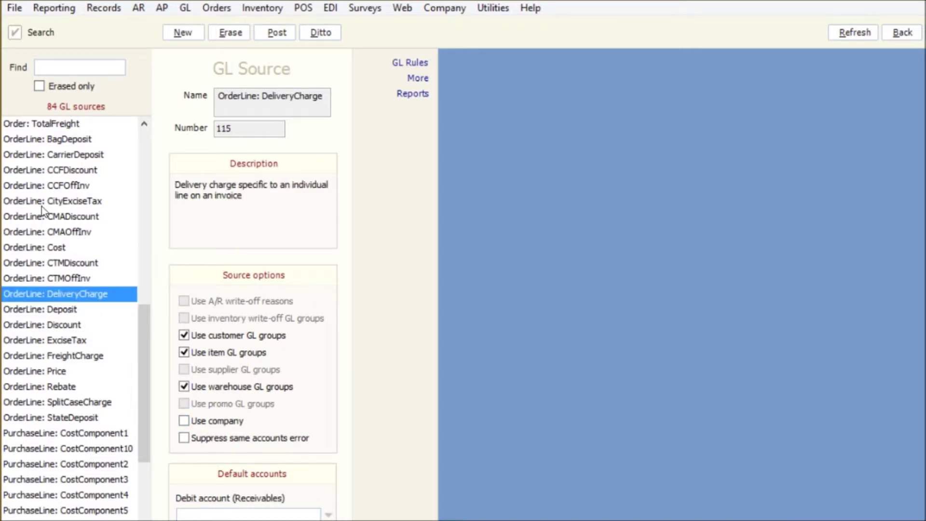
{"action": "key", "text": "Up"}
{"action": "key", "text": "Up"}
{"action": "key", "text": "Up"}
{"action": "key", "text": "Up"}
{"action": "key", "text": "Up"}
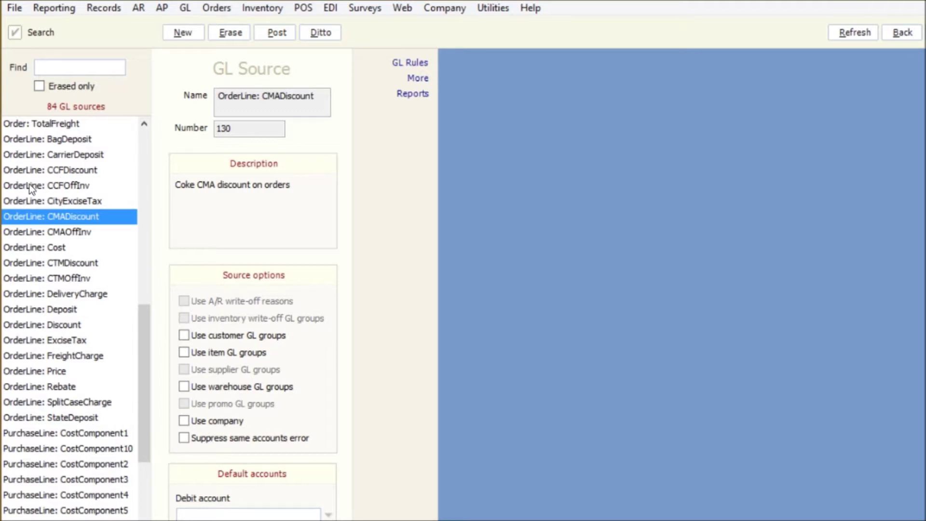
{"action": "key", "text": "Down"}
{"action": "key", "text": "Down"}
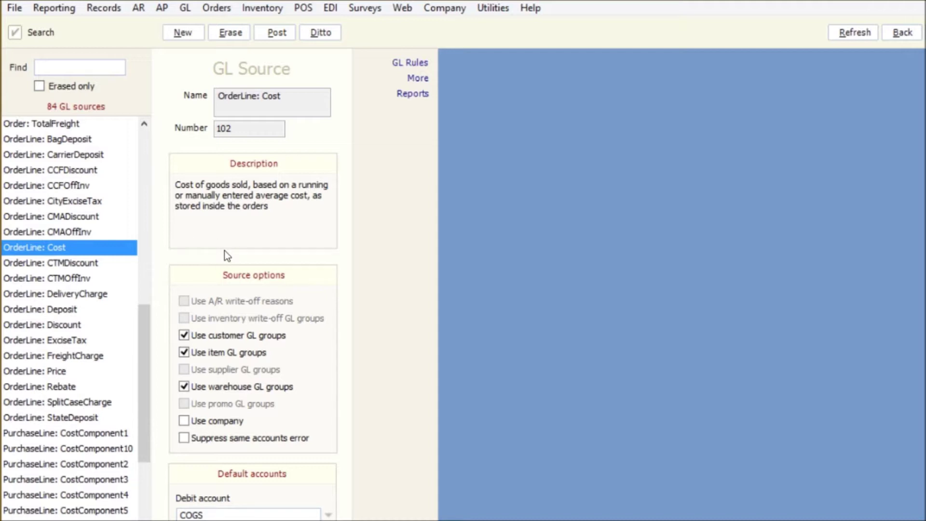
{"action": "key", "text": "Down"}
{"action": "key", "text": "Down"}
{"action": "key", "text": "Down"}
{"action": "key", "text": "Down"}
{"action": "key", "text": "Down"}
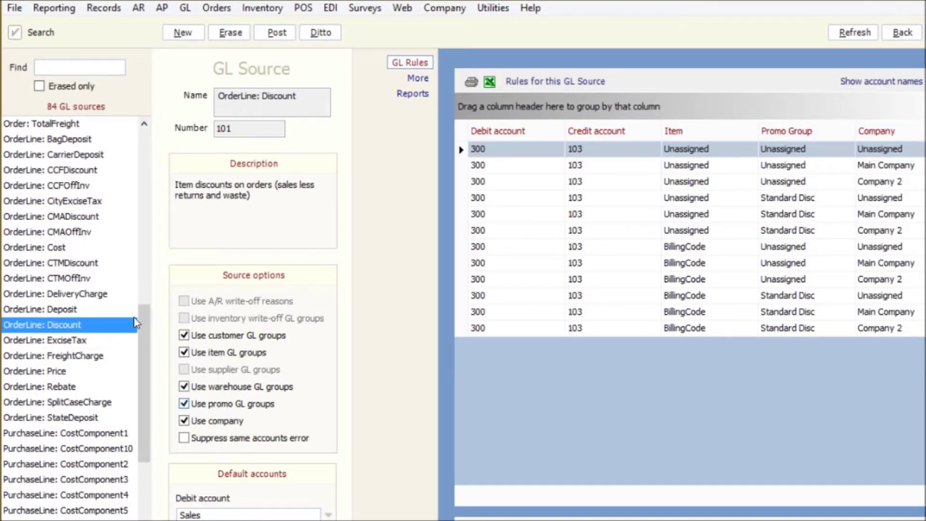
- Clear company, promo and item GL groupings, show account names, then re-enable Use company
{"action": "key", "text": "space"}
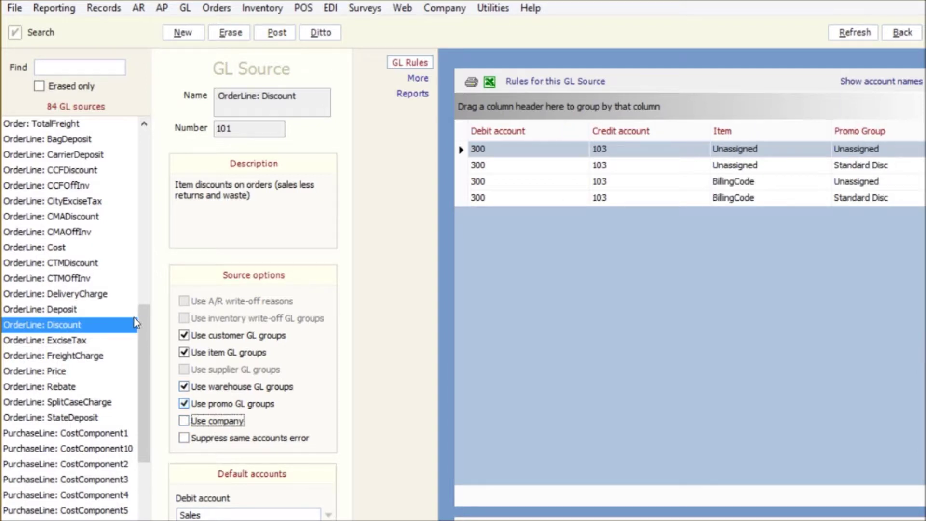
{"action": "key", "text": "shift+Tab"}
{"action": "key", "text": "space"}
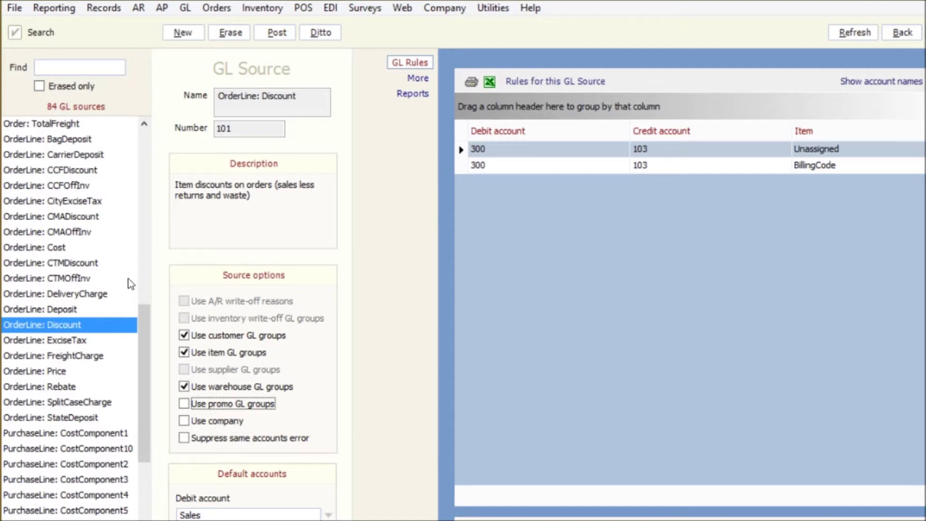
{"action": "key", "text": "shift+Tab"}
{"action": "key", "text": "shift+Tab"}
{"action": "key", "text": "space"}
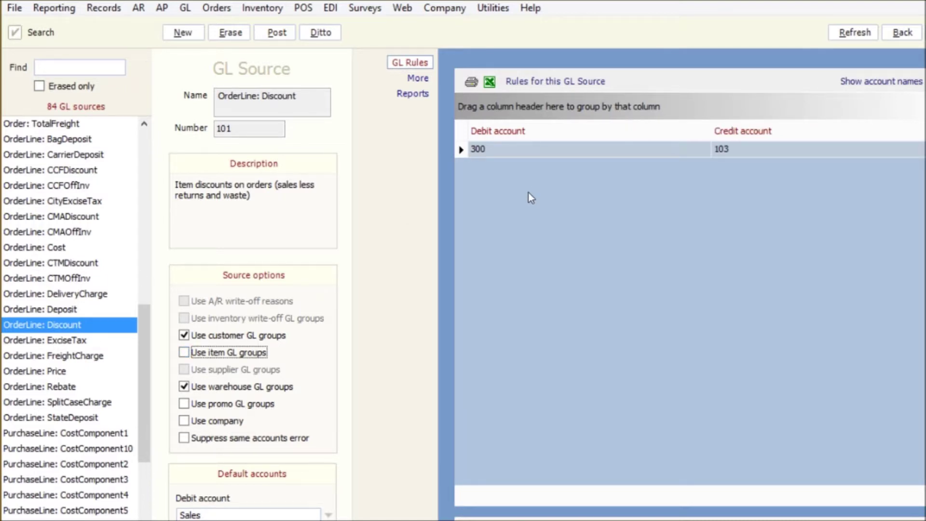
{"action": "key", "text": "alt+s"}
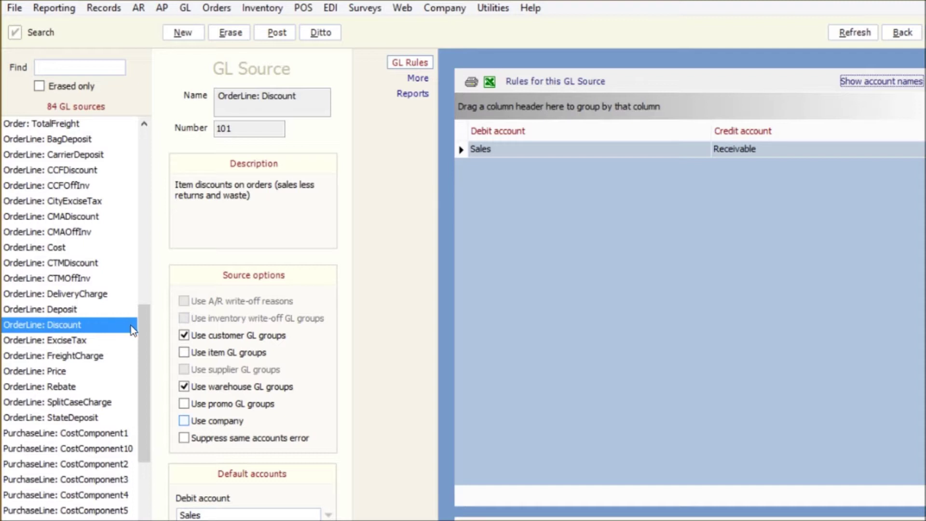
{"action": "key", "text": "alt+c"}
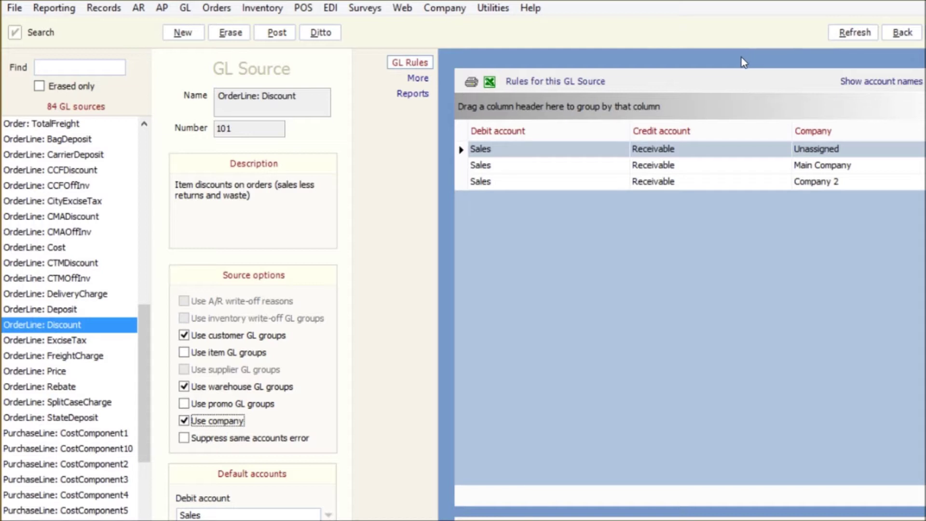
- Show account numbers again, then enable promo and item GL groups for 12 rules at 300/103
{"action": "key", "text": "alt+s"}
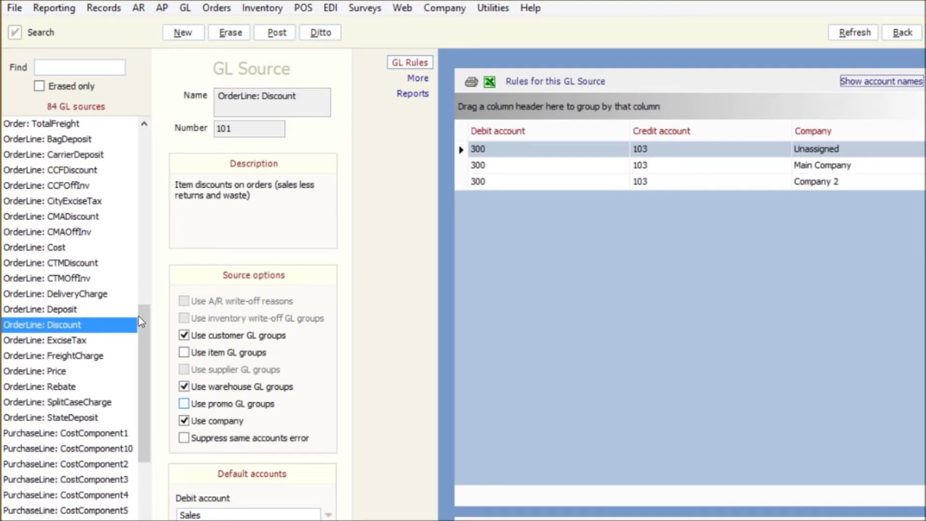
{"action": "left_click", "coordinate": [184, 403]}
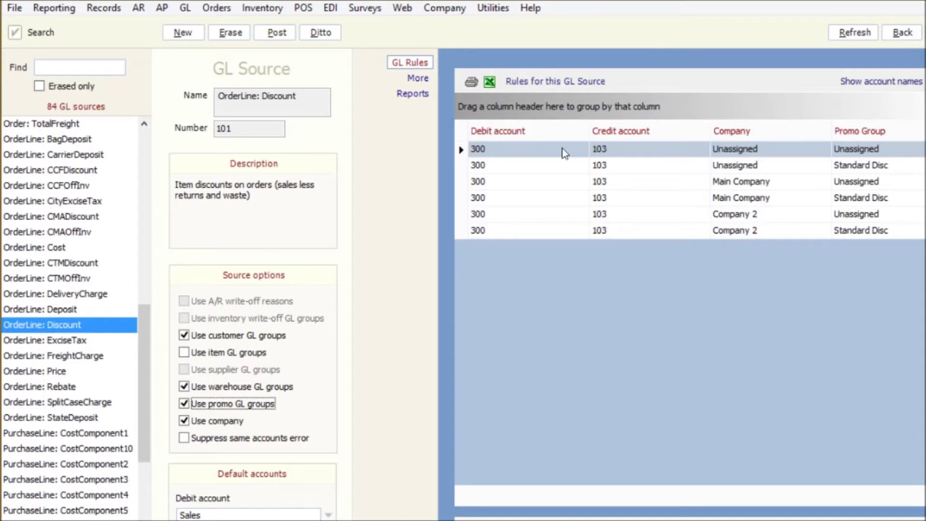
{"action": "key", "text": "Down"}
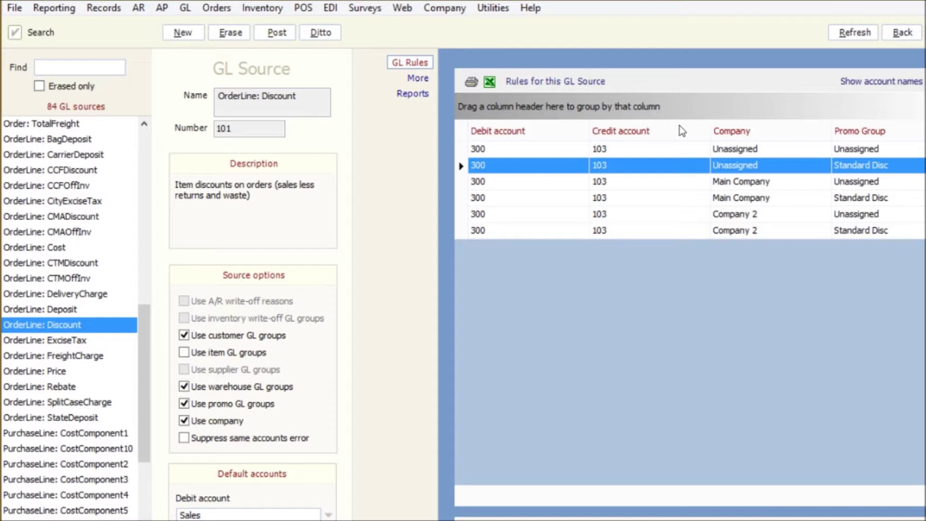
{"action": "key", "text": "Up"}
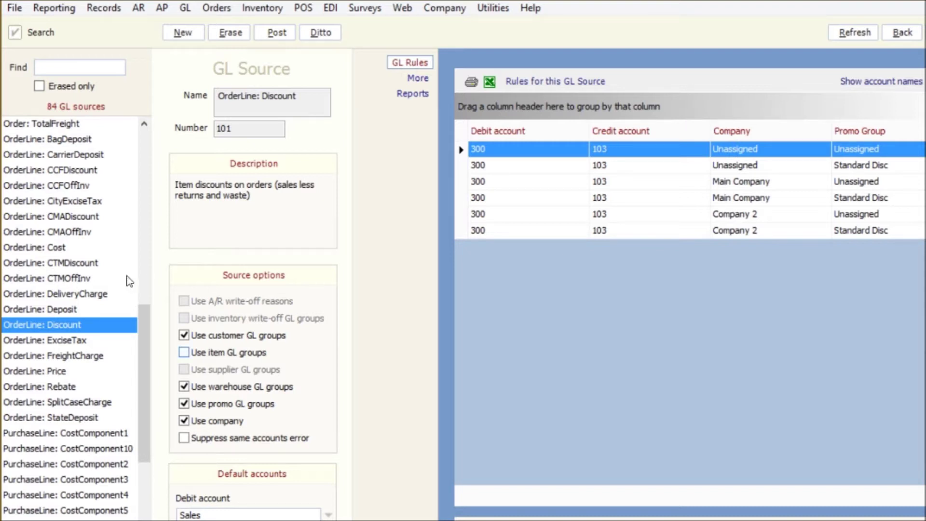
{"action": "left_click", "coordinate": [183, 353]}
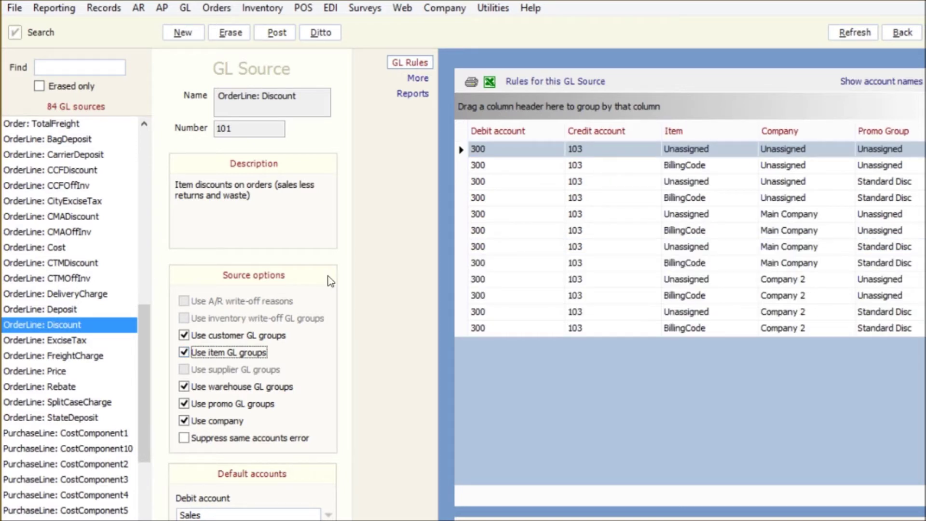